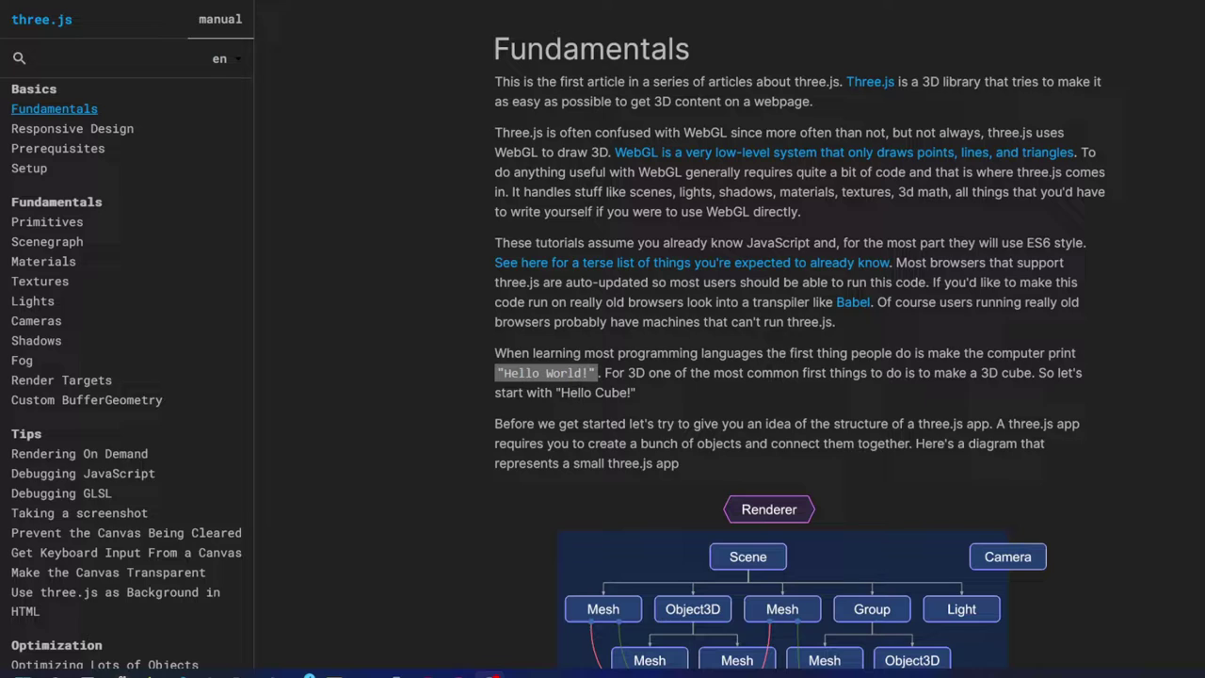
pyautogui.scroll(-3, 1052, 235)
pyautogui.scroll(-3, 1051, 234)
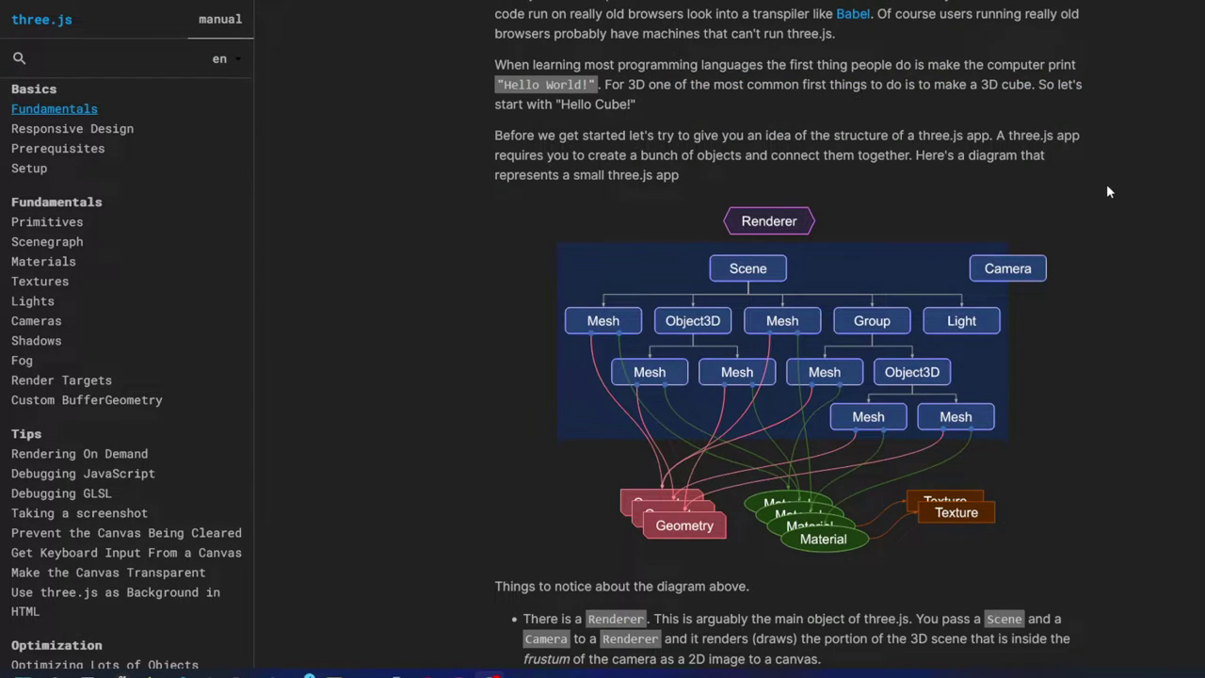
pyautogui.scroll(-4, 1109, 191)
pyautogui.scroll(-2, 1109, 191)
pyautogui.scroll(-4, 1109, 191)
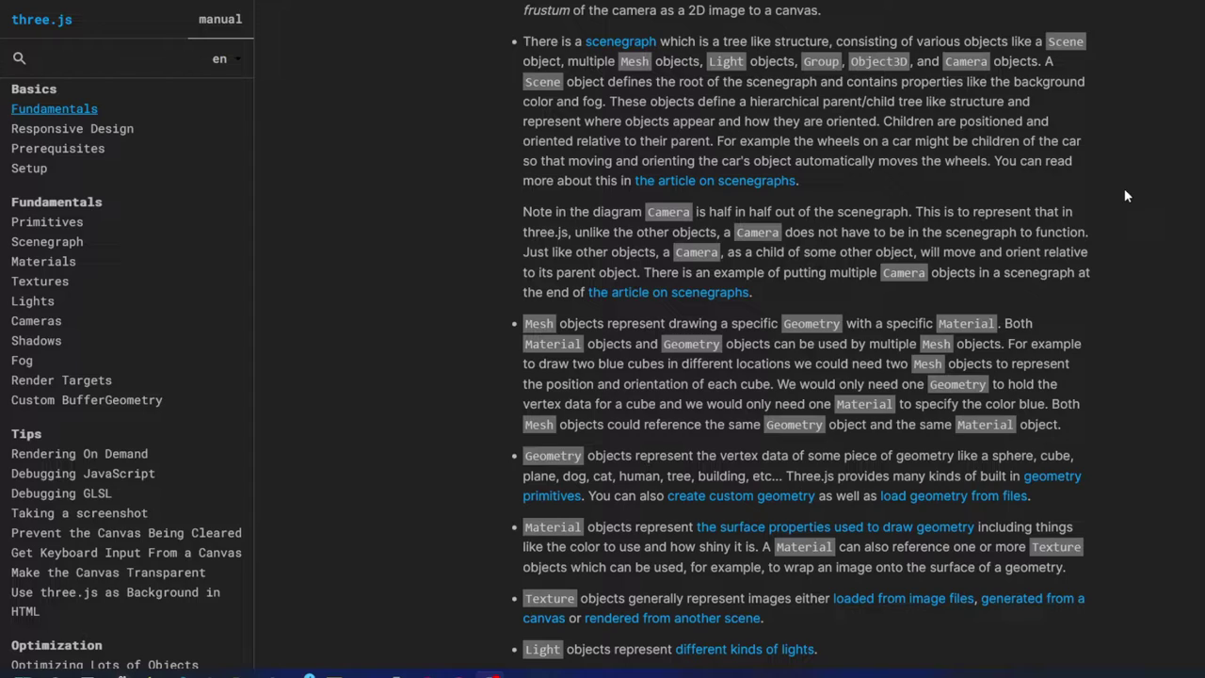
pyautogui.scroll(-5, 1127, 195)
pyautogui.scroll(-5, 1124, 197)
pyautogui.scroll(-2, 1124, 198)
pyautogui.scroll(-4, 1124, 200)
pyautogui.scroll(5, 1125, 202)
pyautogui.scroll(2, 1125, 201)
pyautogui.scroll(4, 1125, 202)
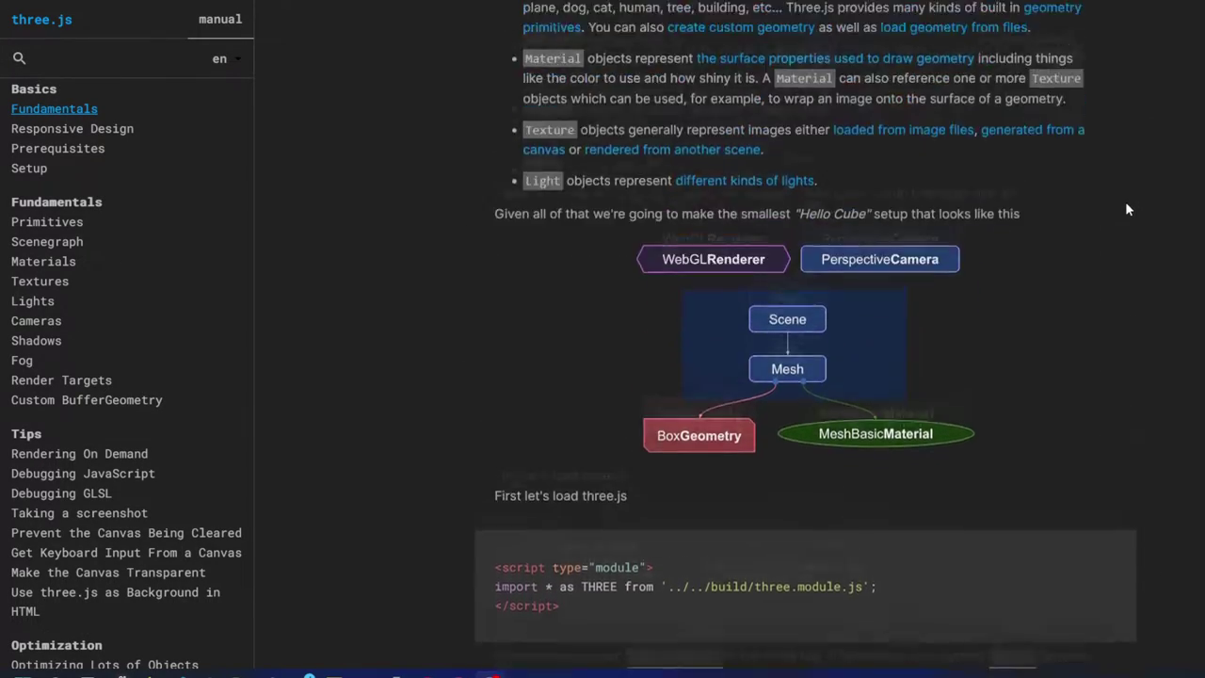
pyautogui.scroll(3, 1125, 202)
pyautogui.scroll(-5, 1129, 209)
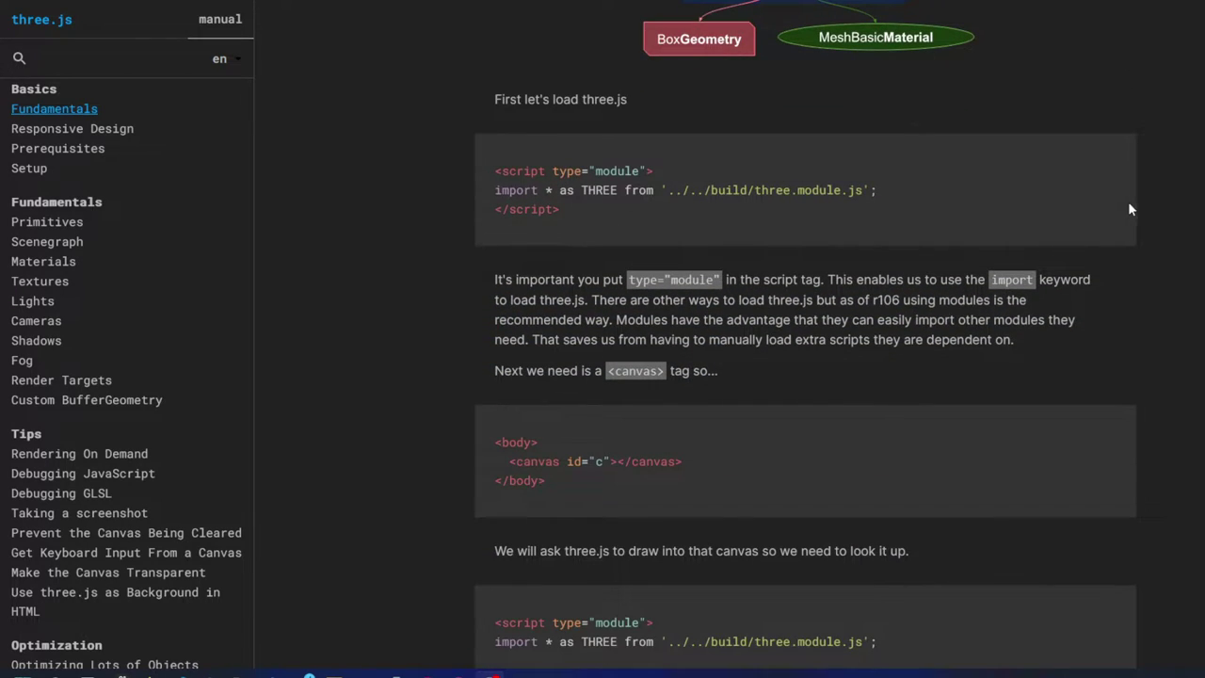
pyautogui.scroll(-5, 1128, 208)
pyautogui.scroll(-1, 981, 411)
pyautogui.scroll(-3, 1050, 386)
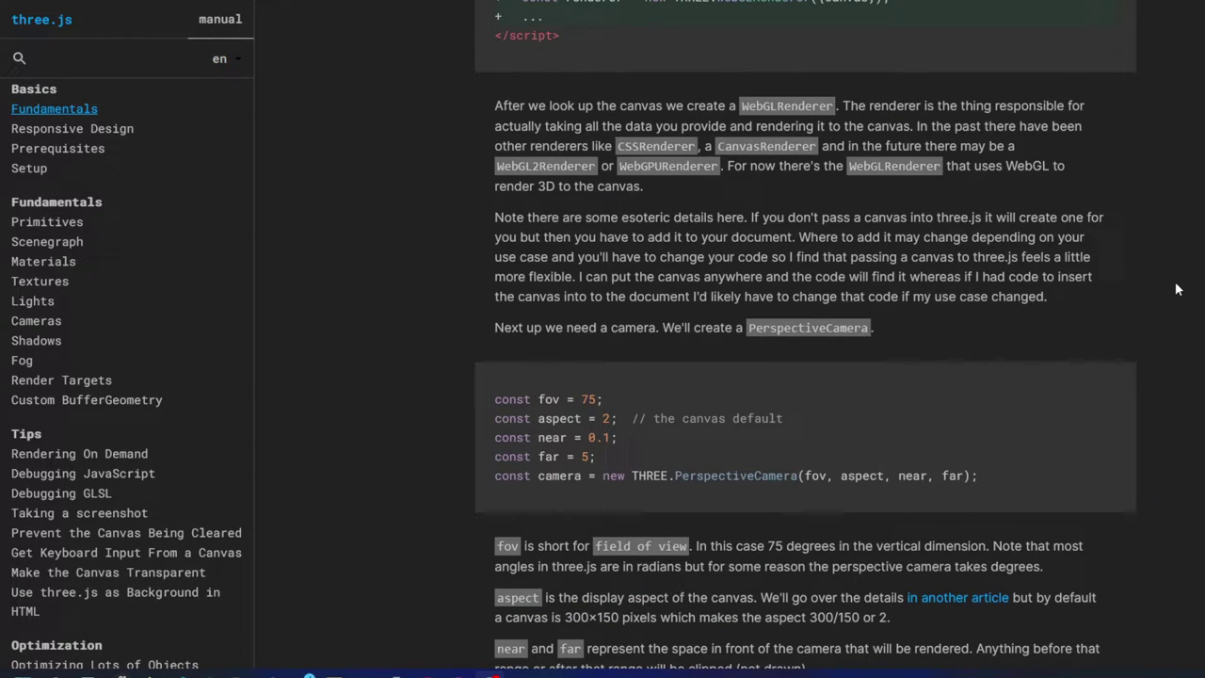
pyautogui.scroll(-5, 1177, 289)
pyautogui.scroll(-5, 1177, 289)
pyautogui.scroll(2, 1182, 330)
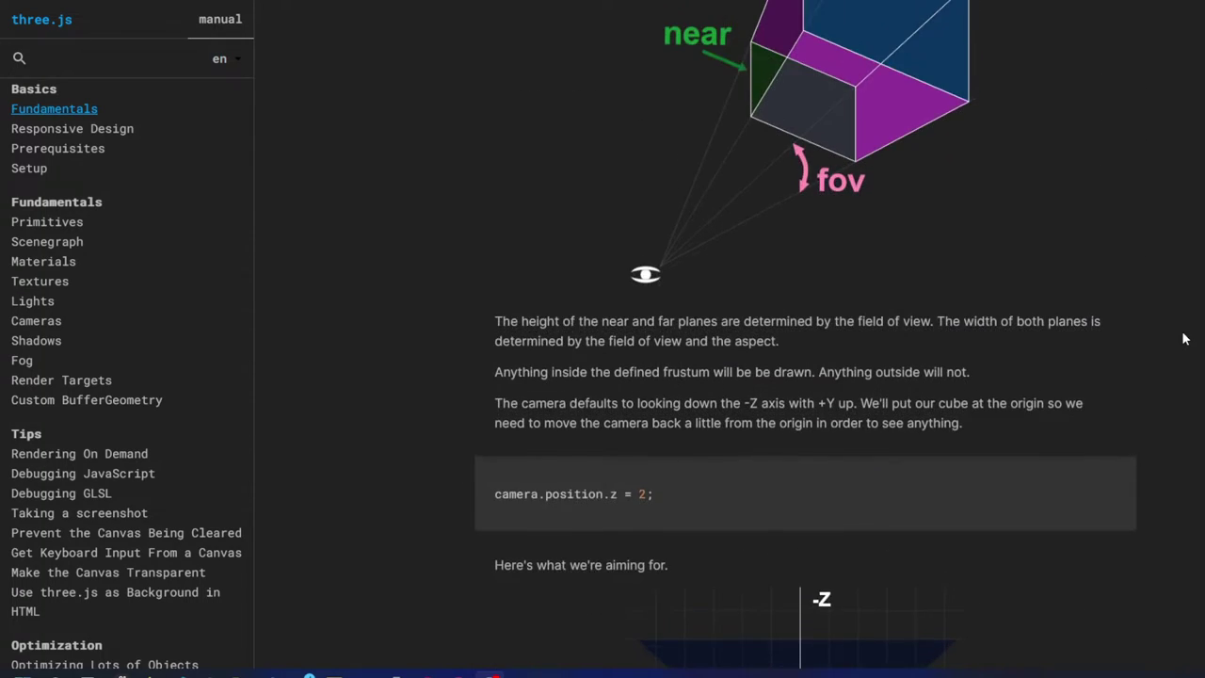
pyautogui.scroll(-4, 1184, 339)
pyautogui.scroll(-2, 1184, 340)
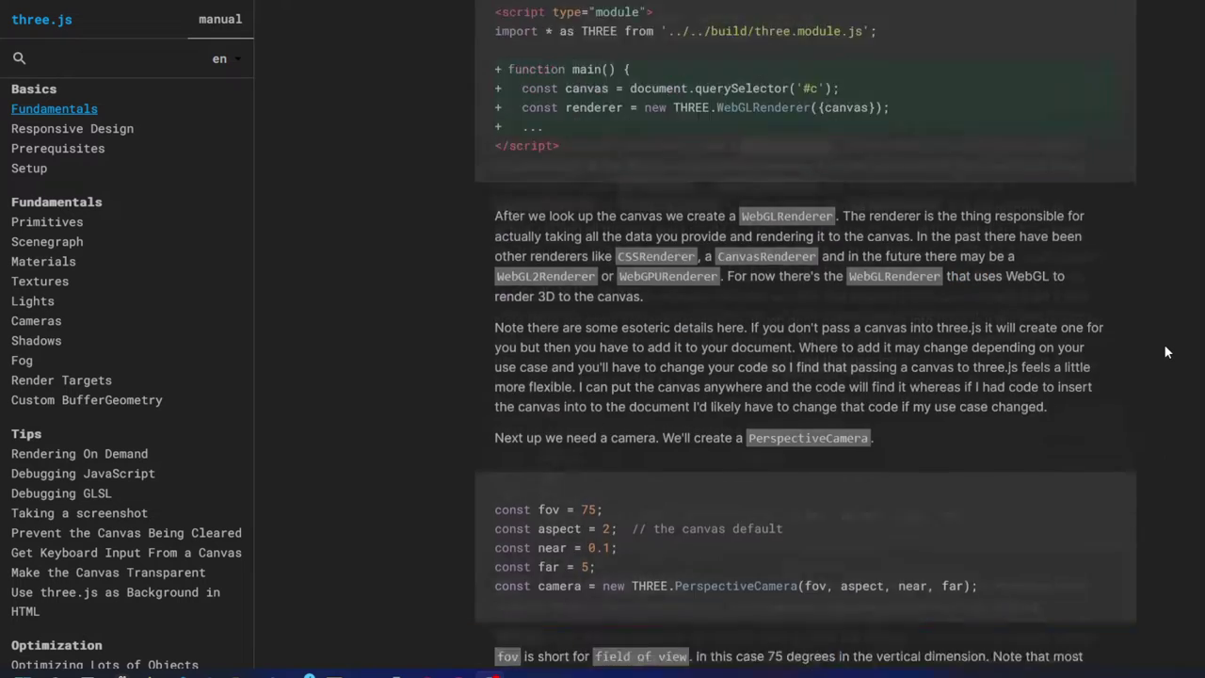
pyautogui.scroll(6, 1163, 344)
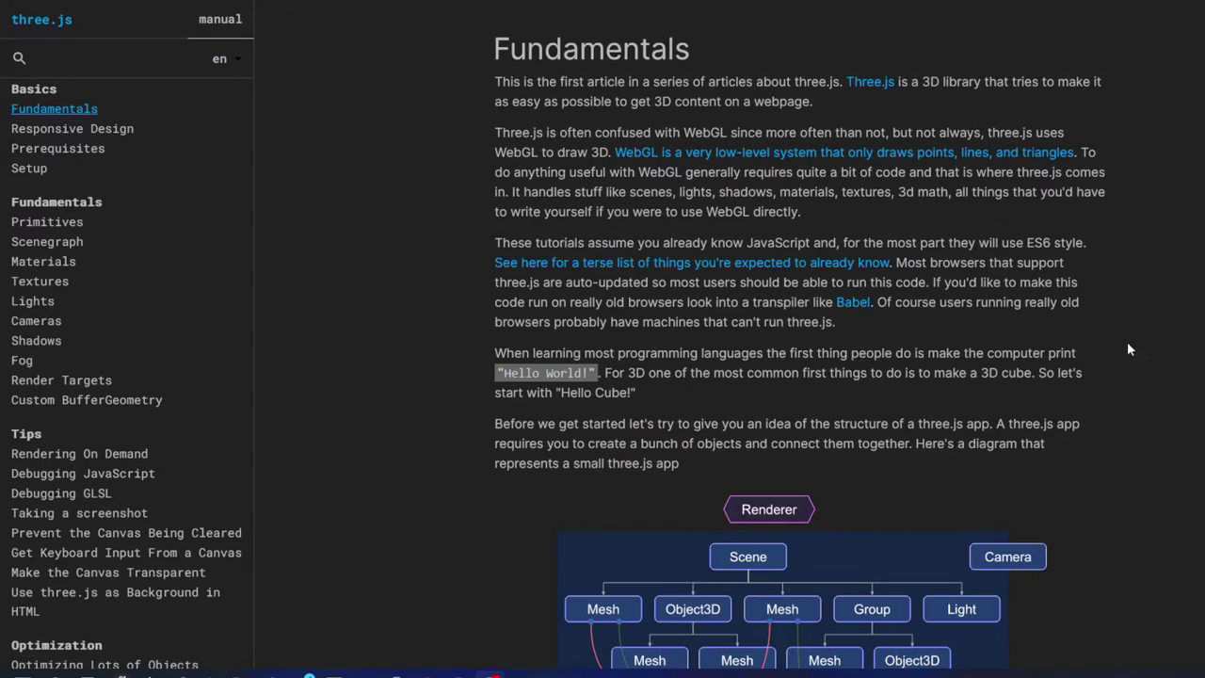
# Back at the Fundamentals introduction, select text across the opening paragraphs, then clear the selection.
pyautogui.moveTo(1003, 242); pyautogui.dragTo(805, 184)
pyautogui.click(805, 211)
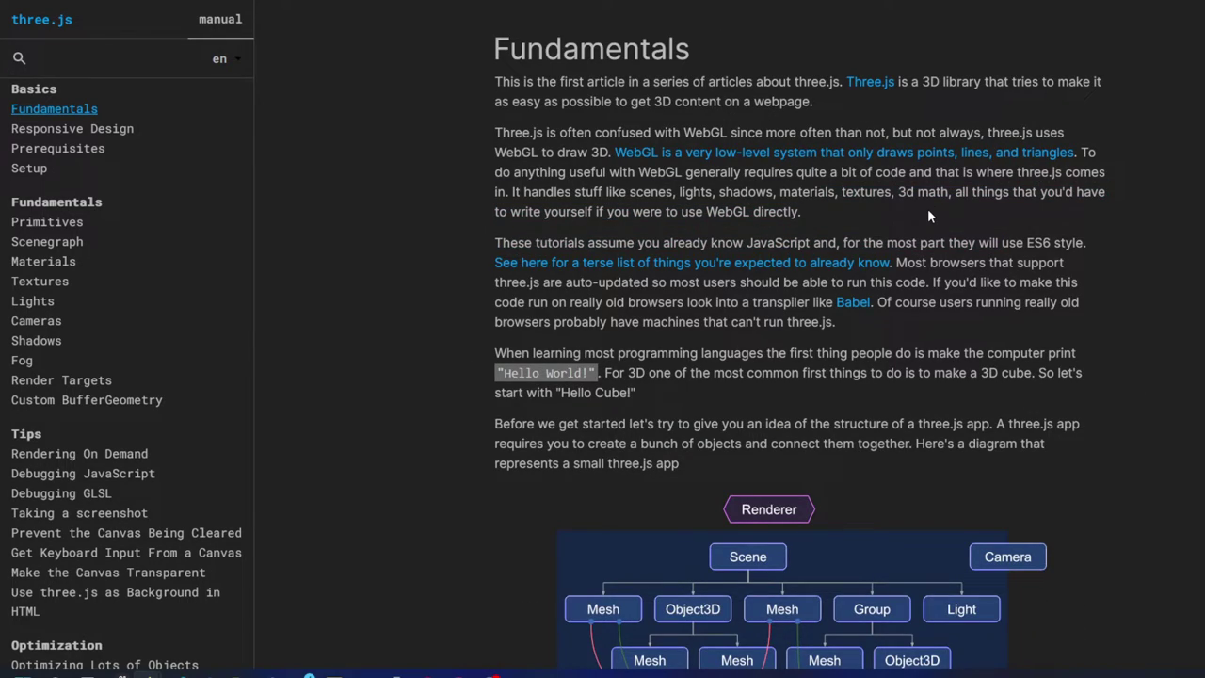